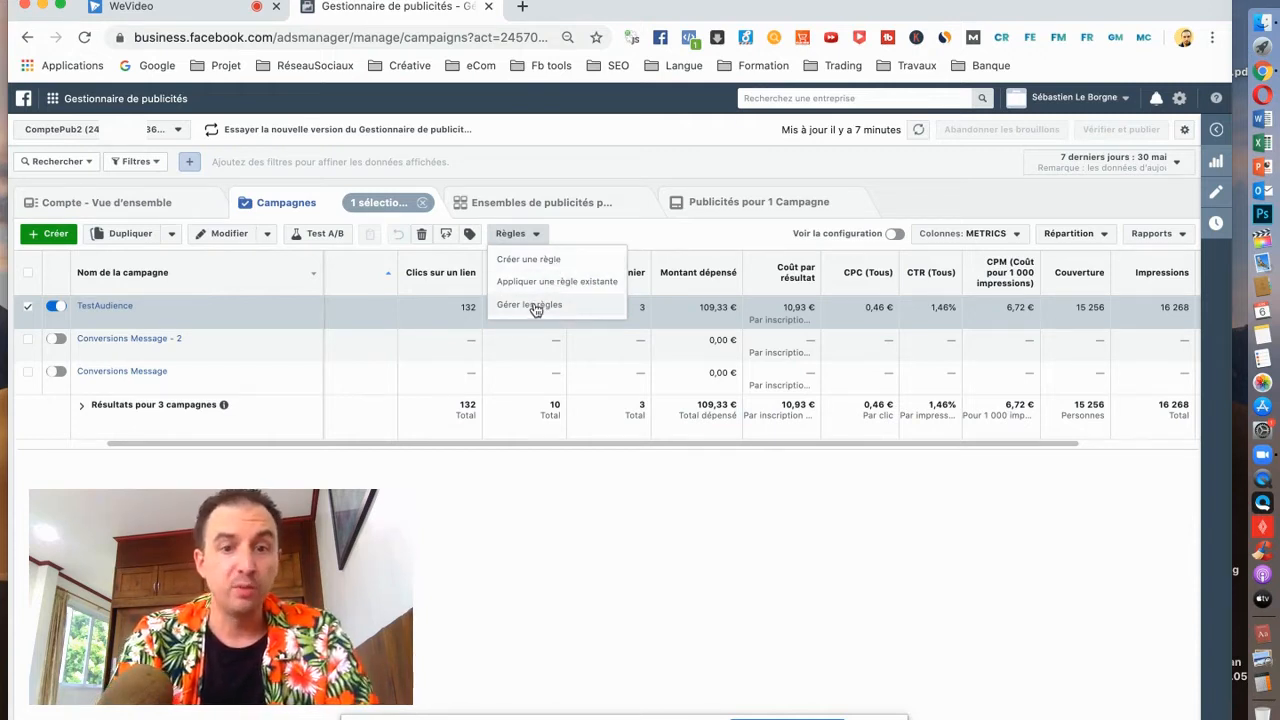
# - Open the management page for the ad account's automated rules
pyautogui.click(526, 260)
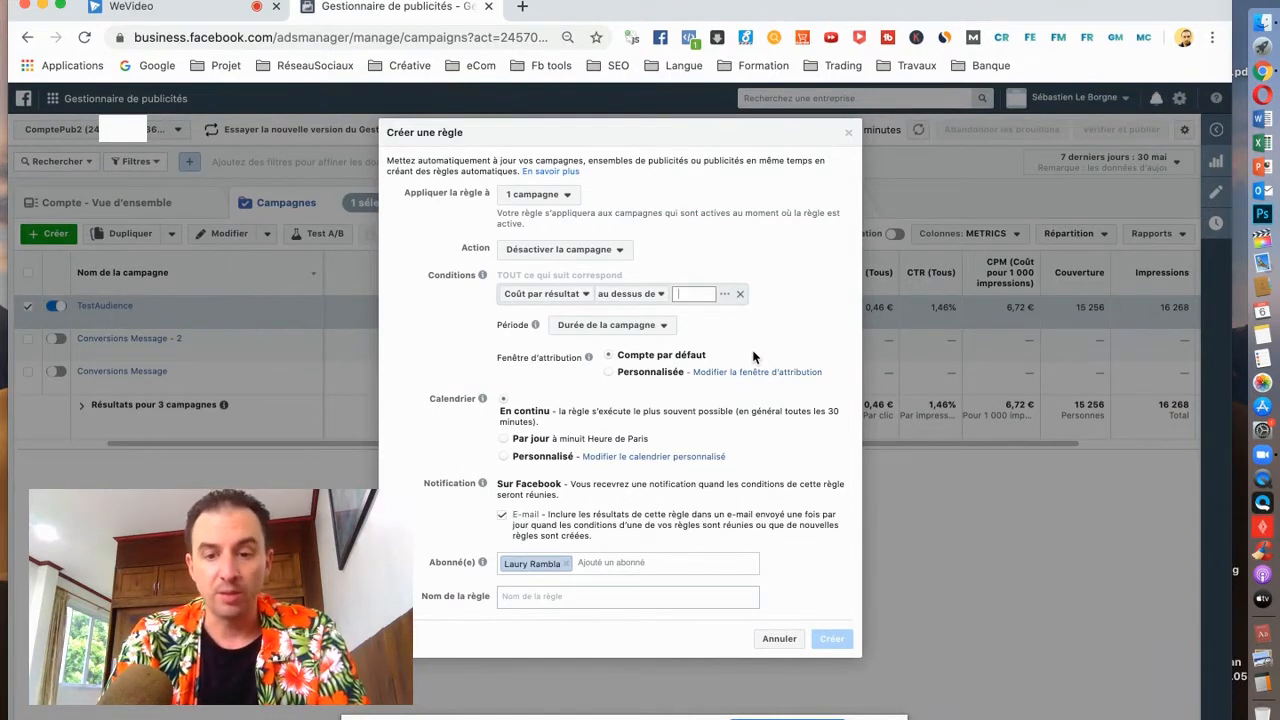
pyautogui.click(779, 638)
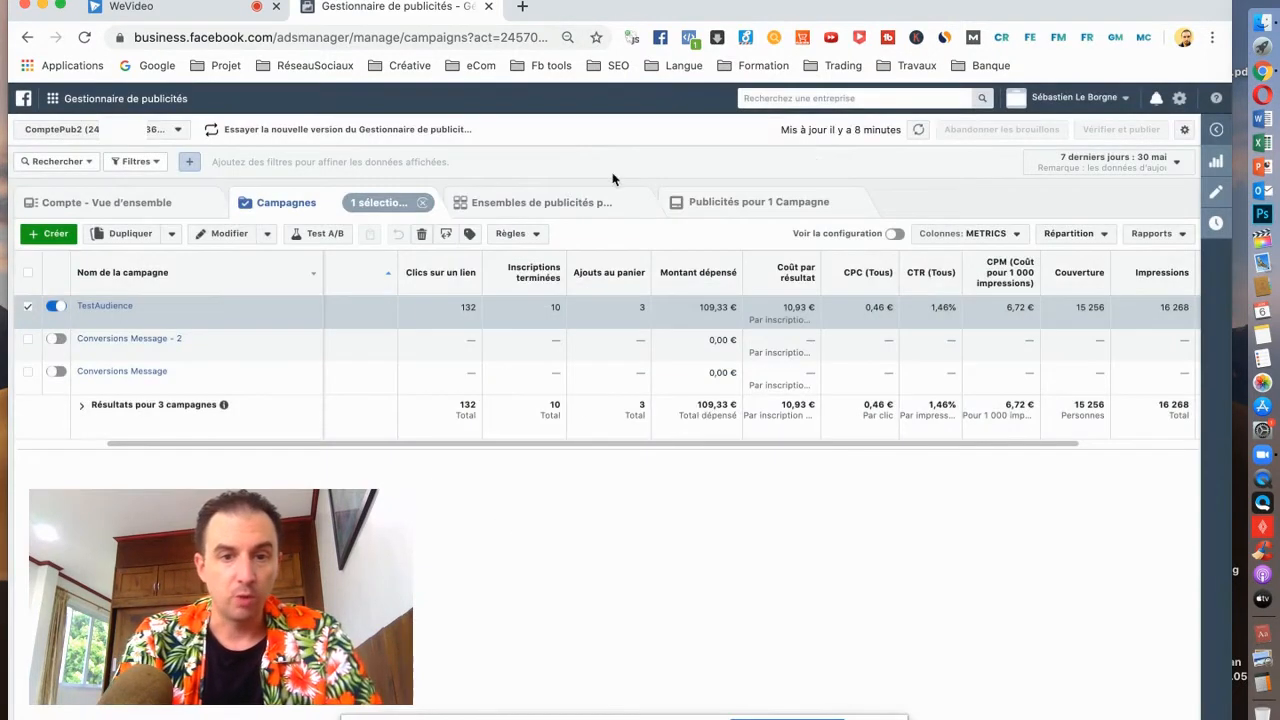
pyautogui.click(536, 234)
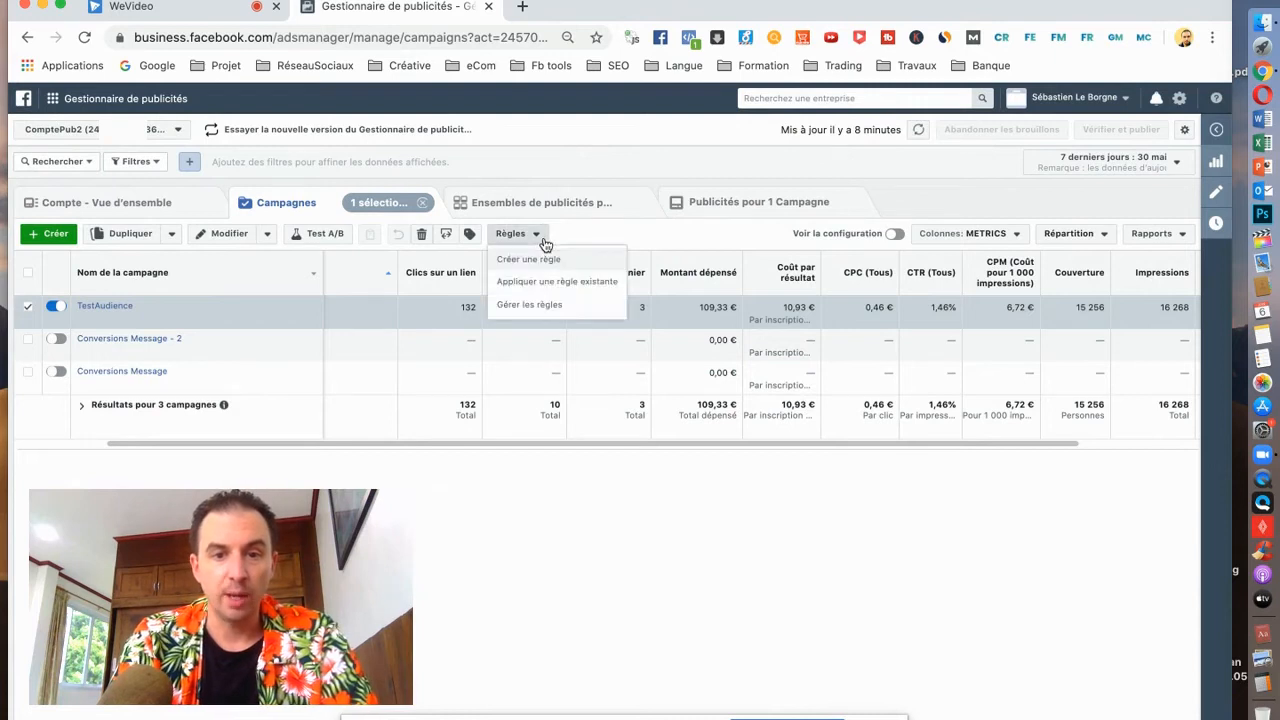
pyautogui.click(531, 314)
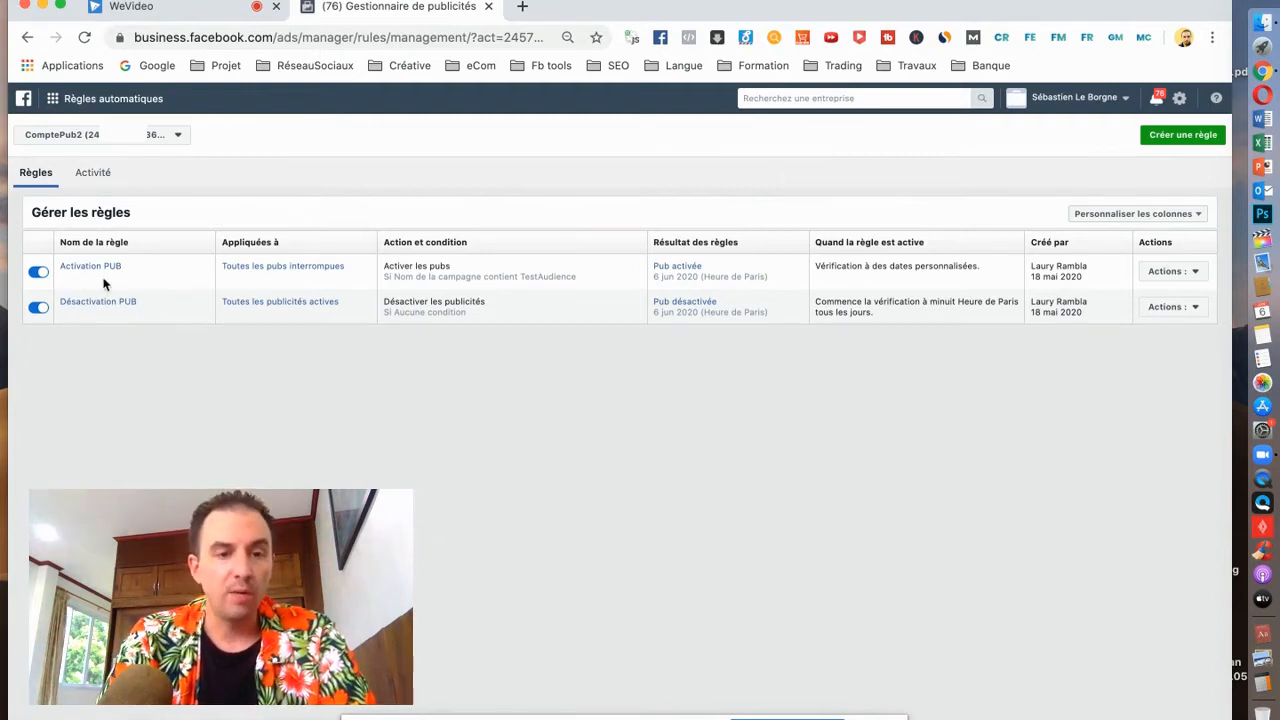
# - Open the Activation PUB rule for editing and set its action to Activer les pubs
pyautogui.click(89, 268)
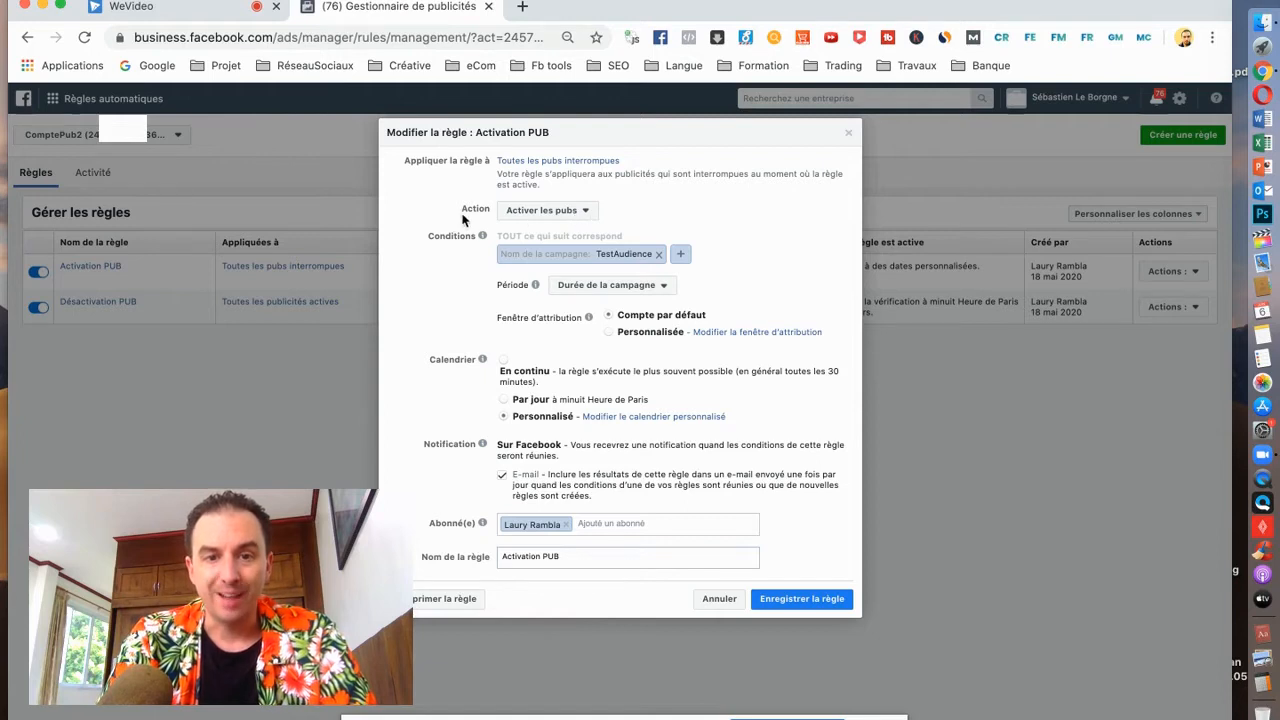
pyautogui.click(588, 214)
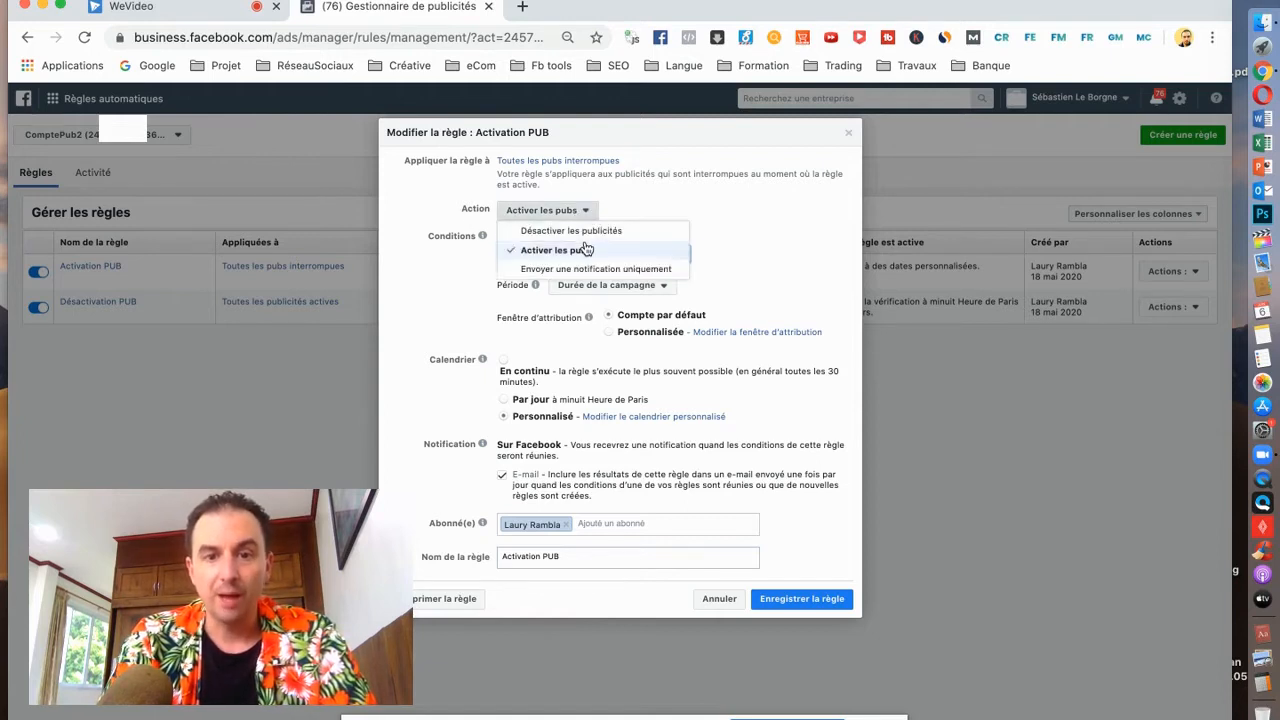
pyautogui.click(587, 258)
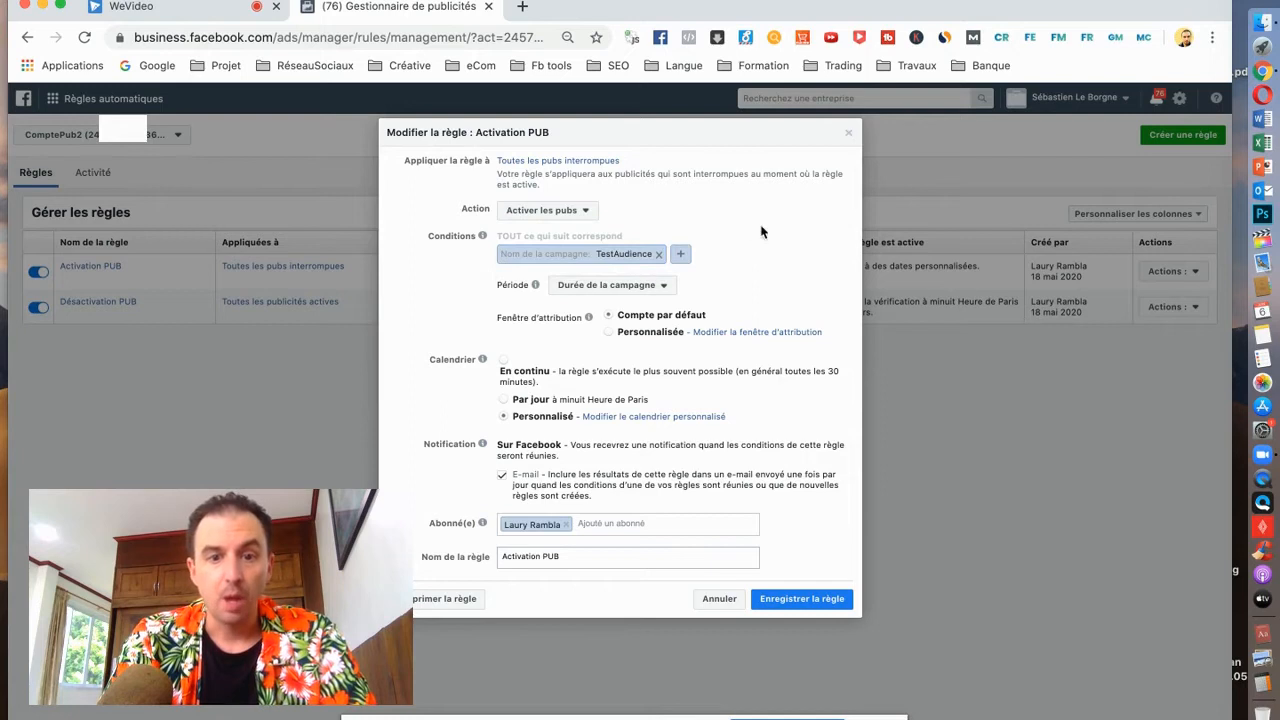
# - Set the Activation PUB rule's condition to Nom de la campagne contient TestAudience and apply it
pyautogui.moveTo(481, 246)
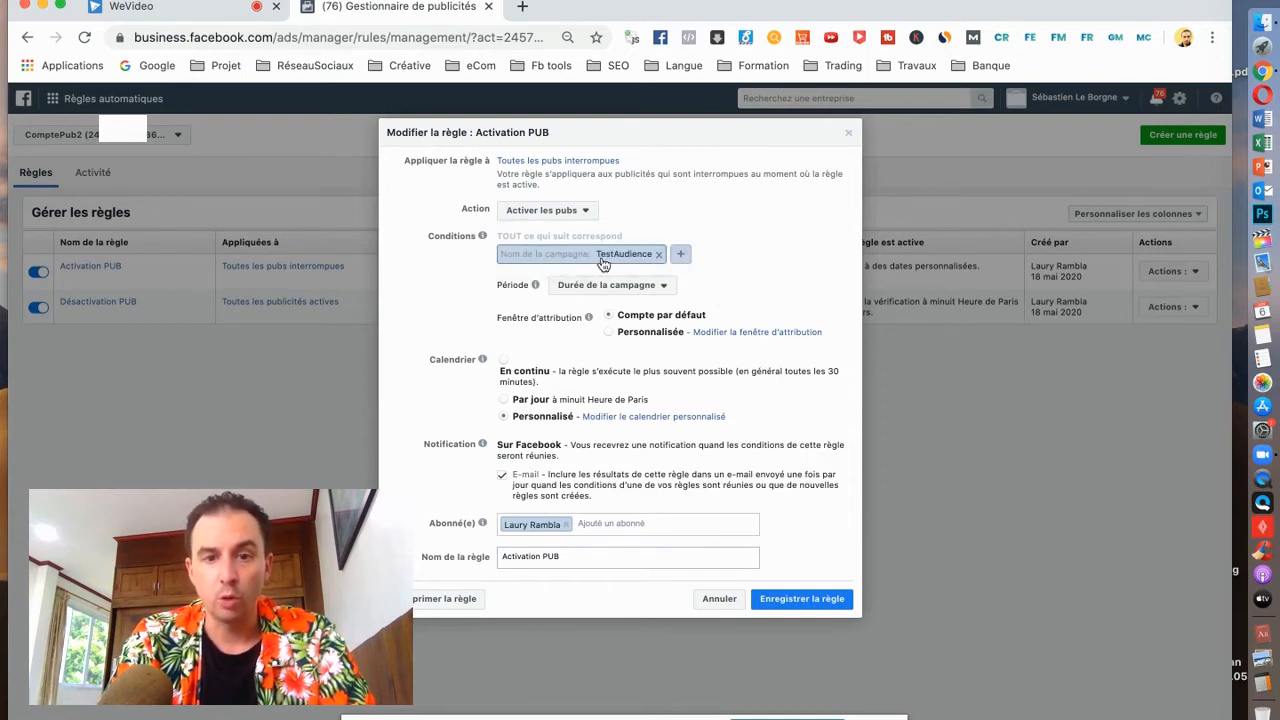
pyautogui.click(638, 260)
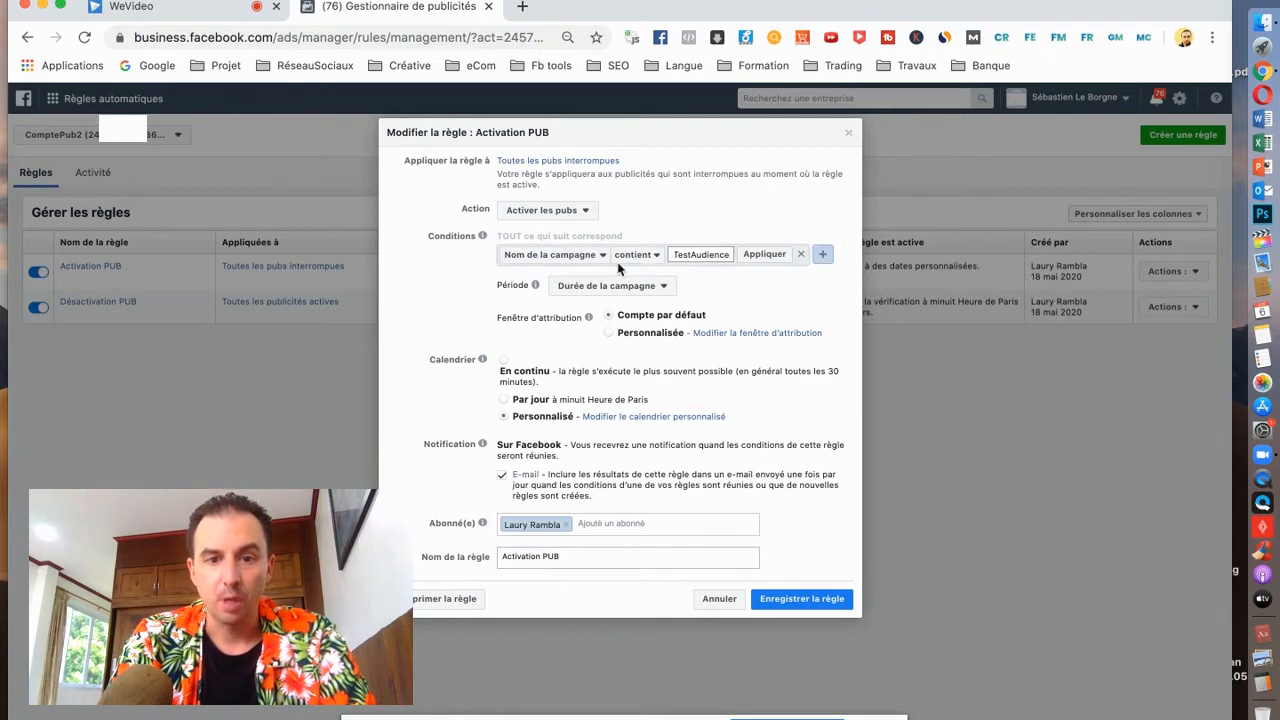
pyautogui.click(601, 258)
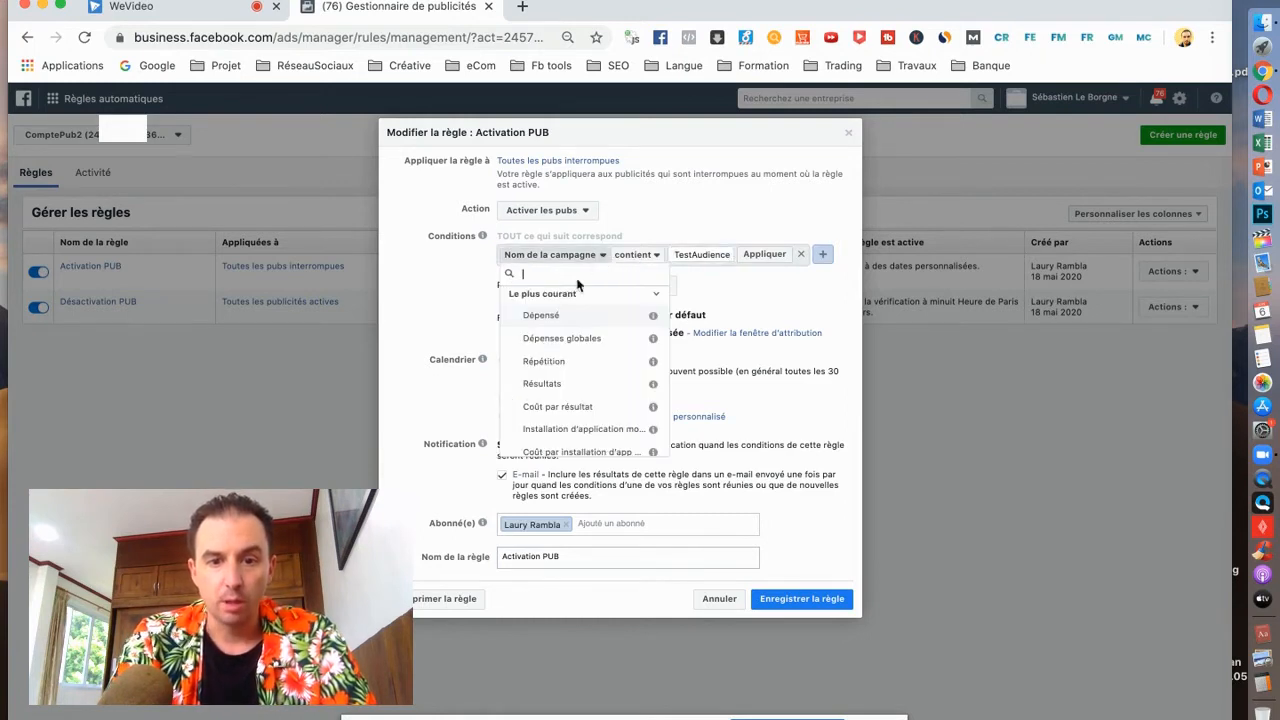
pyautogui.write('nom')
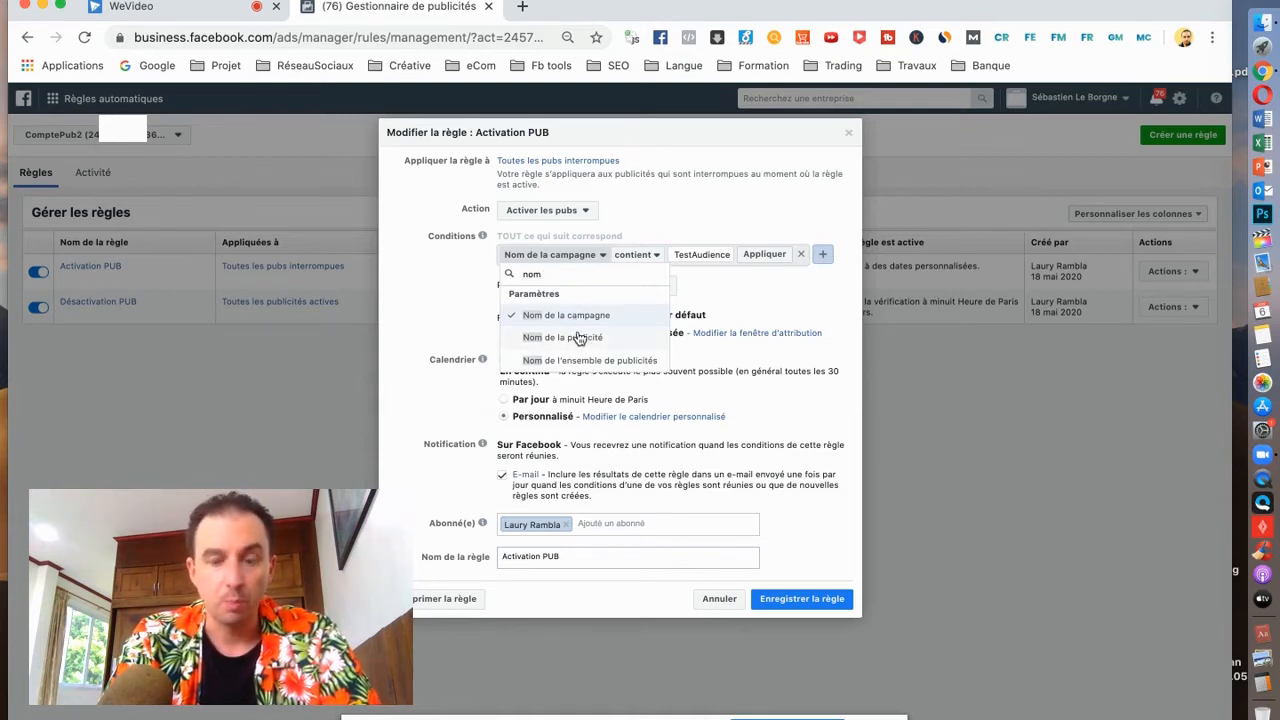
pyautogui.click(572, 318)
pyautogui.click(718, 256)
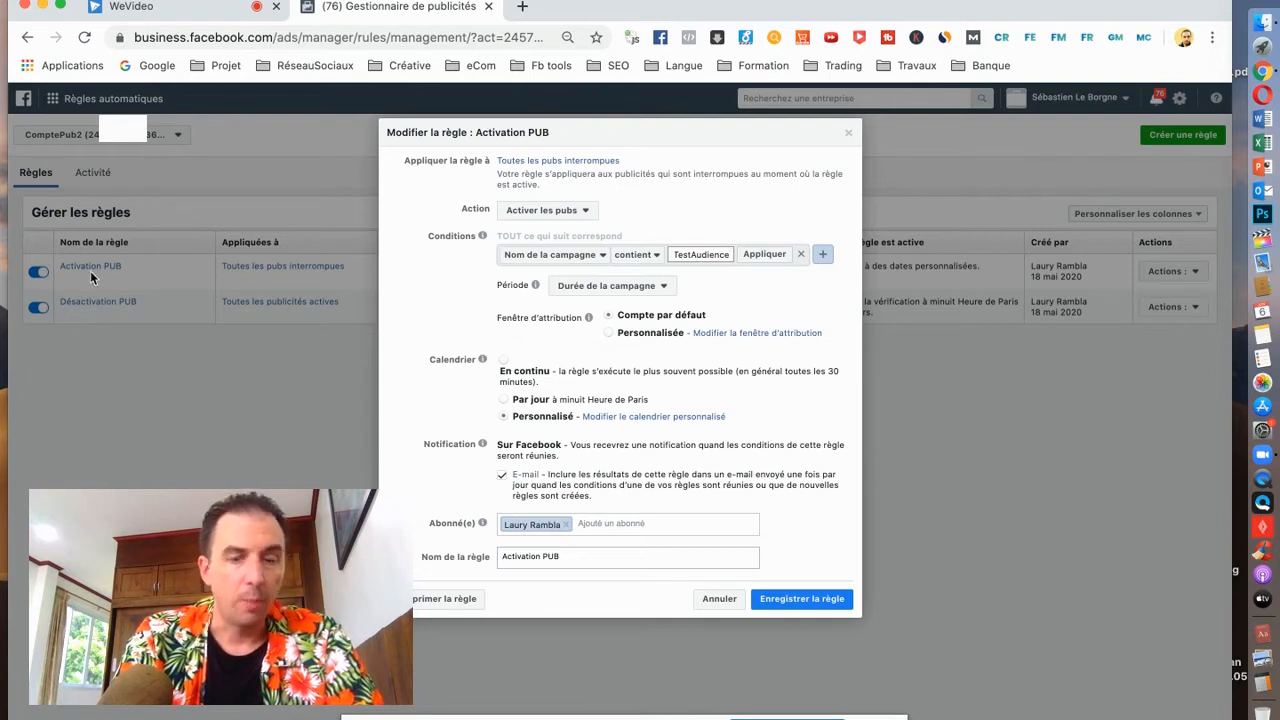
pyautogui.click(760, 260)
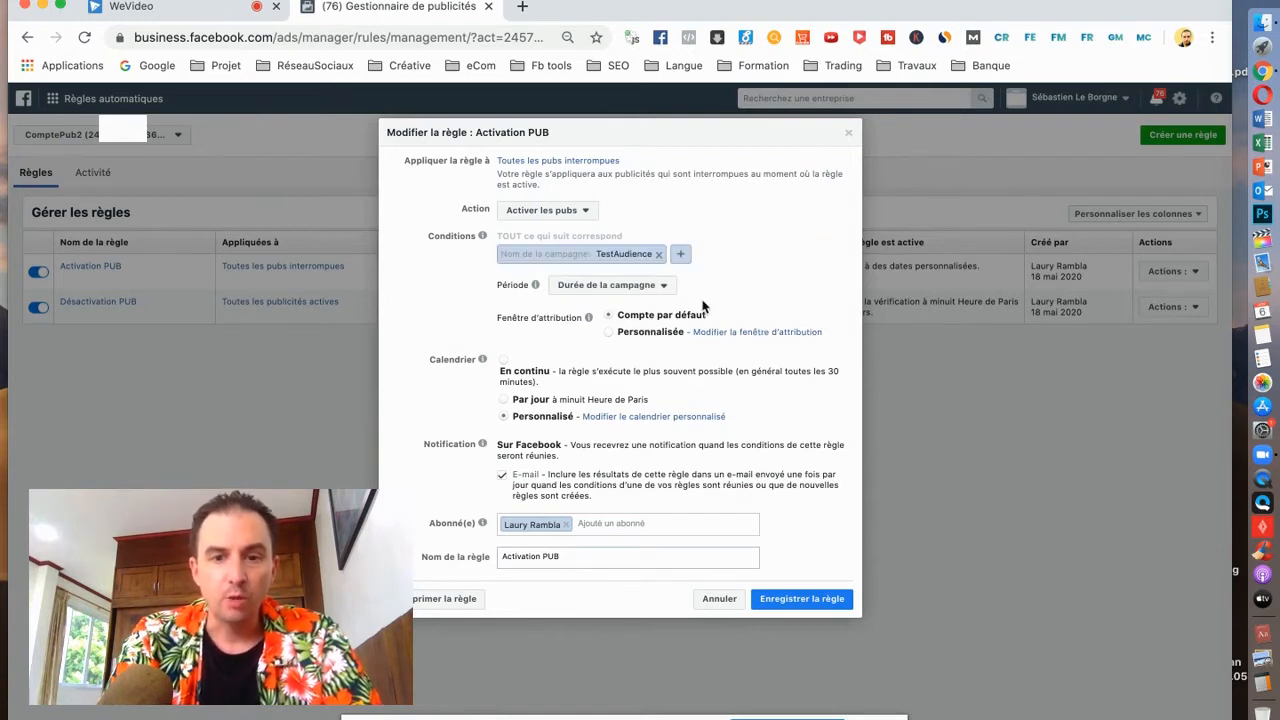
# - Set the Activation PUB rule's period to Durée de la campagne and review its custom weekly schedule
pyautogui.click(660, 288)
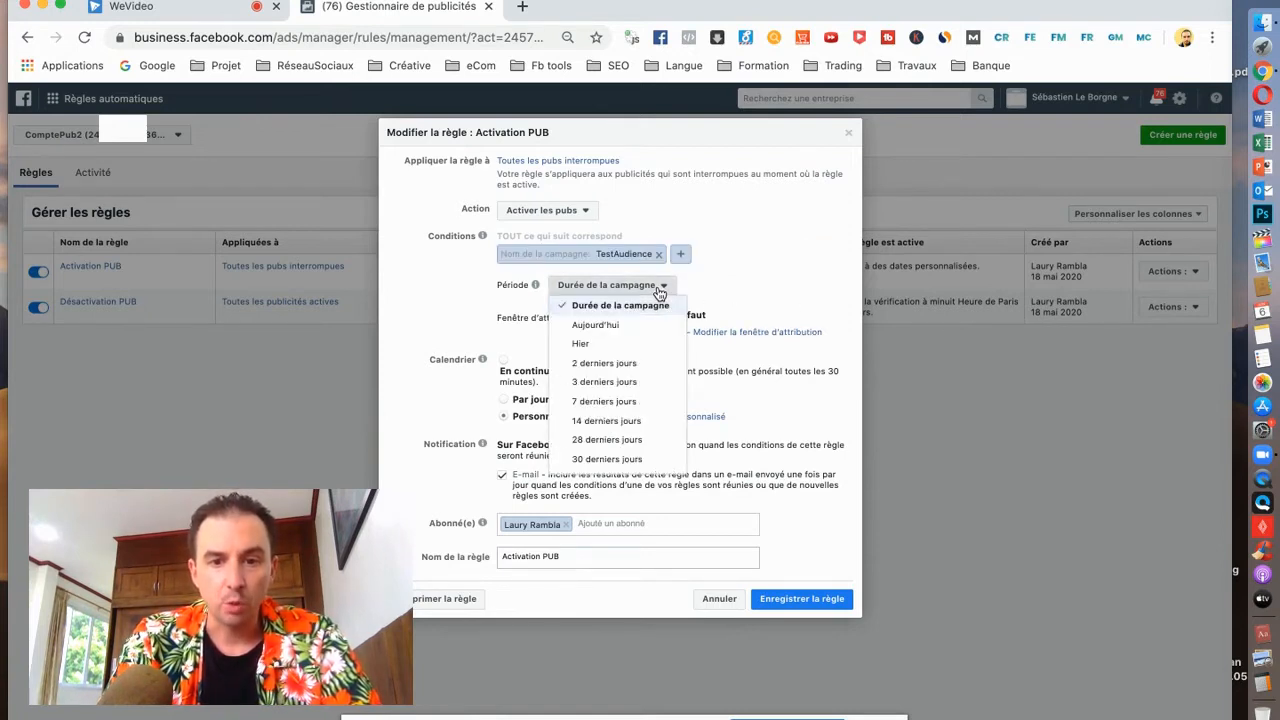
pyautogui.click(617, 305)
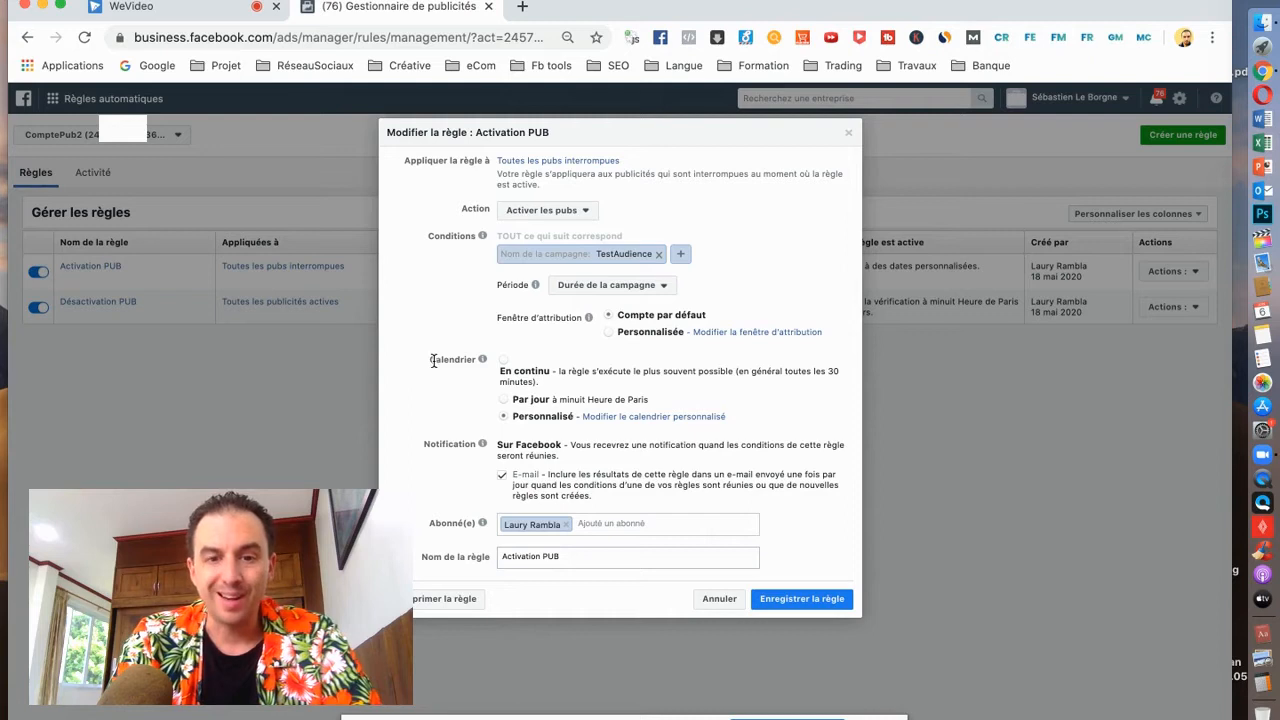
pyautogui.click(619, 425)
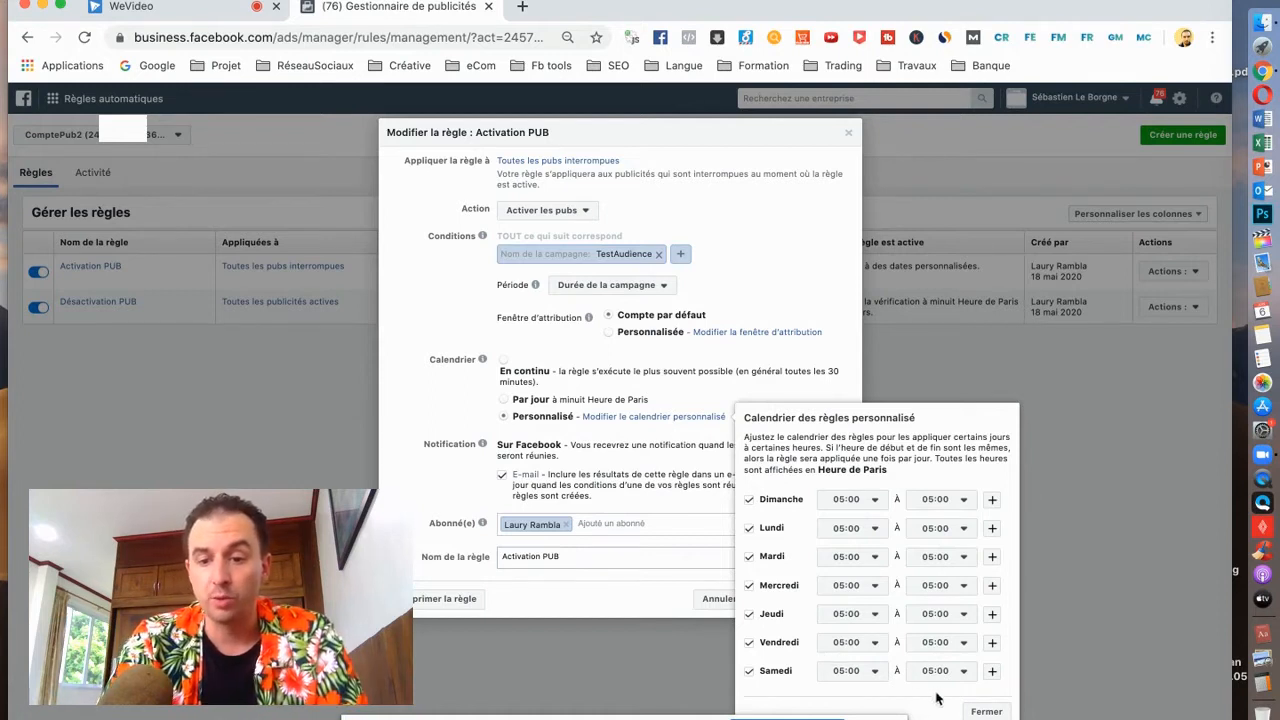
pyautogui.click(986, 711)
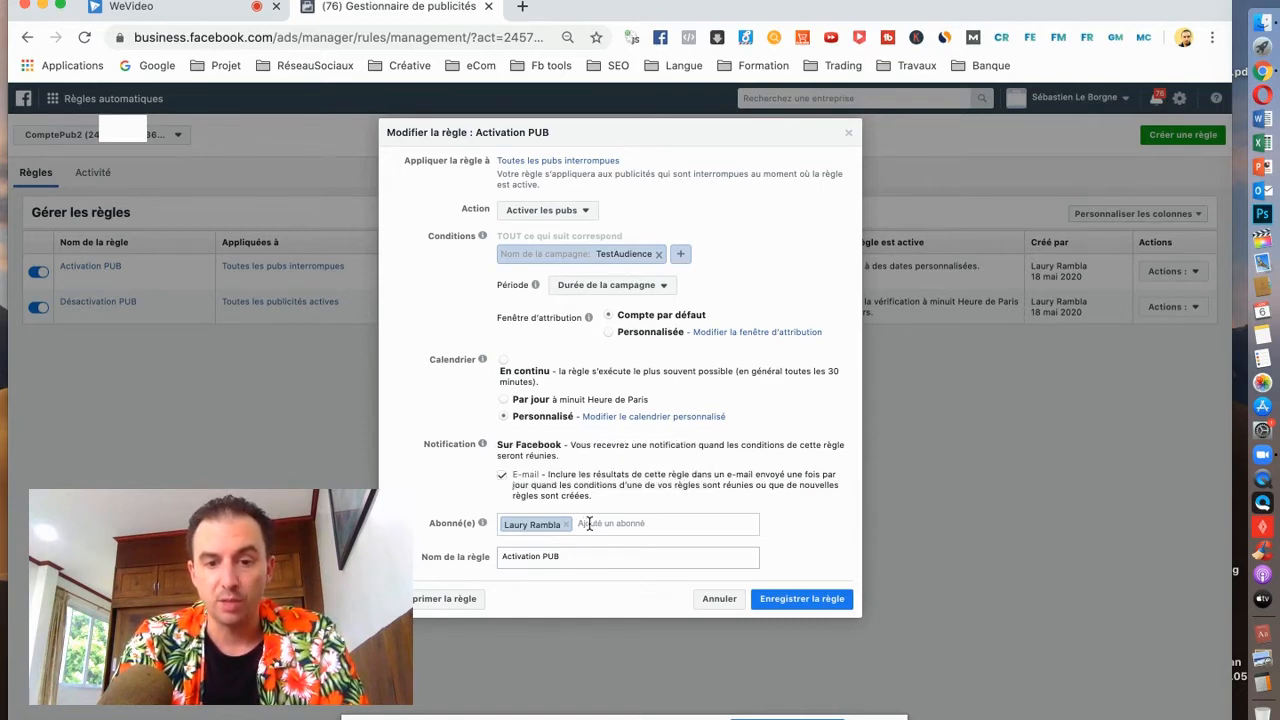
# - Check the rule name Activation PUB and save the rule
pyautogui.tripleClick(586, 560)
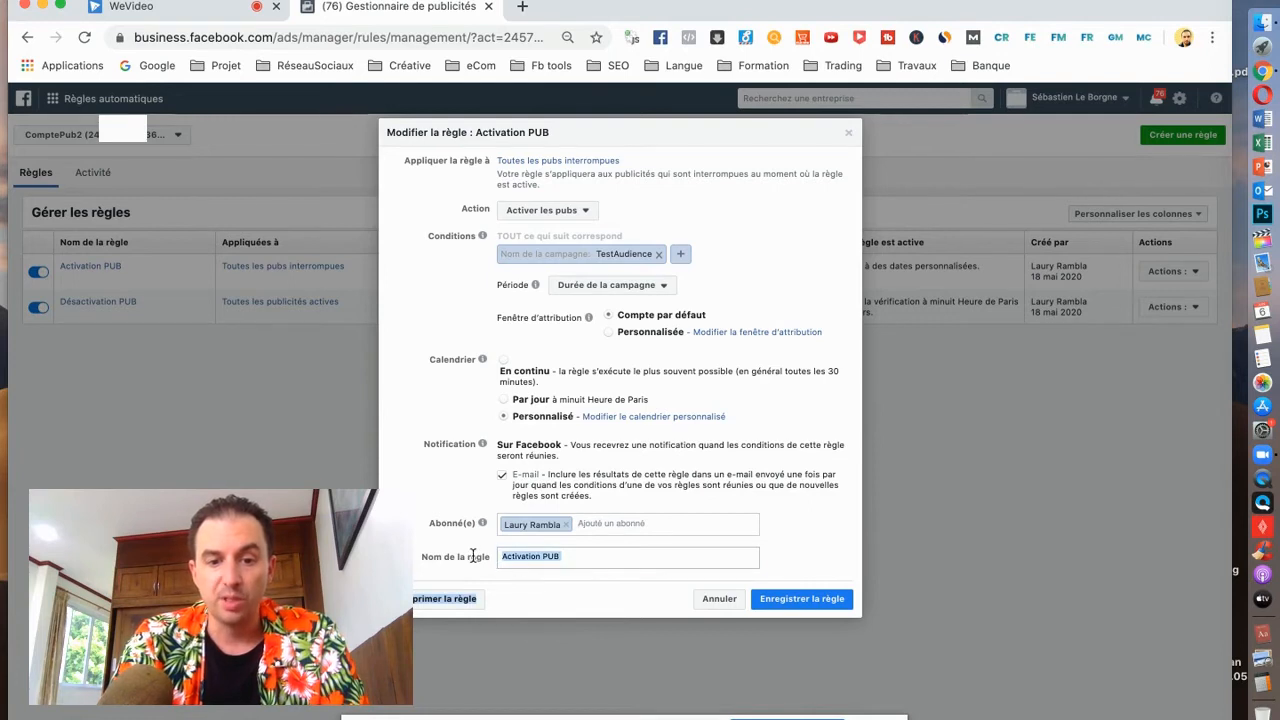
pyautogui.click(582, 558)
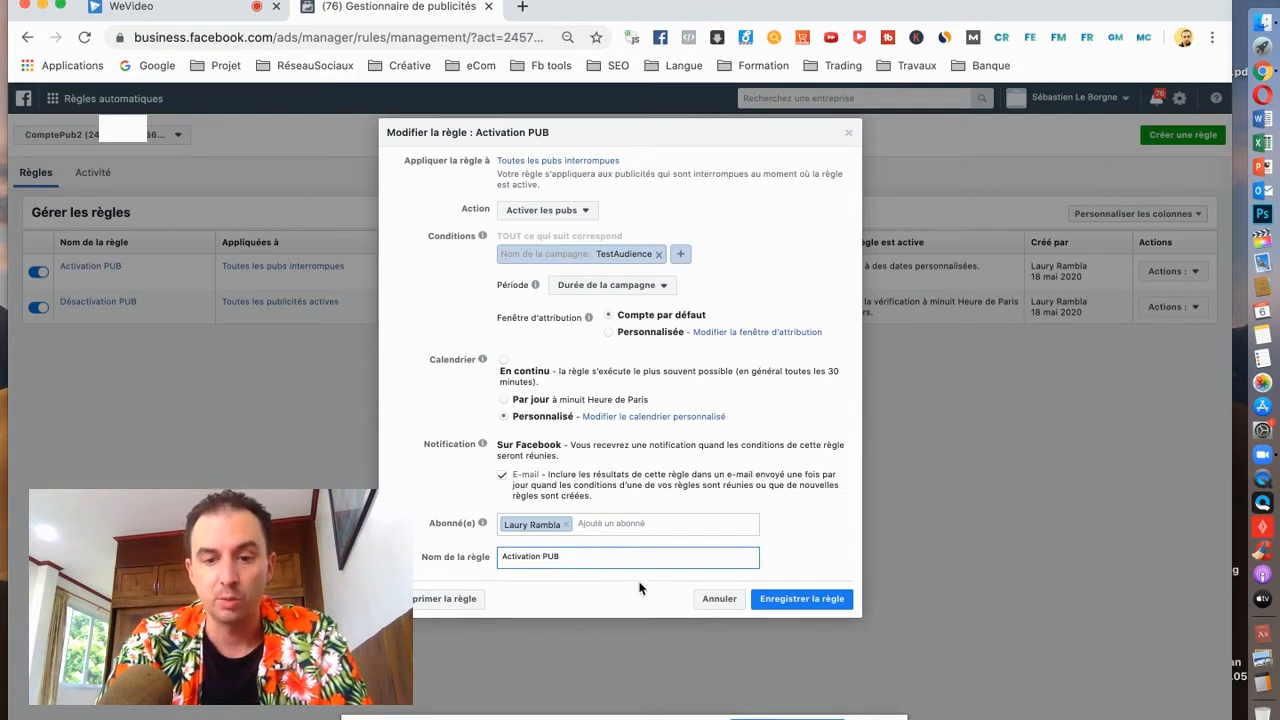
pyautogui.click(805, 600)
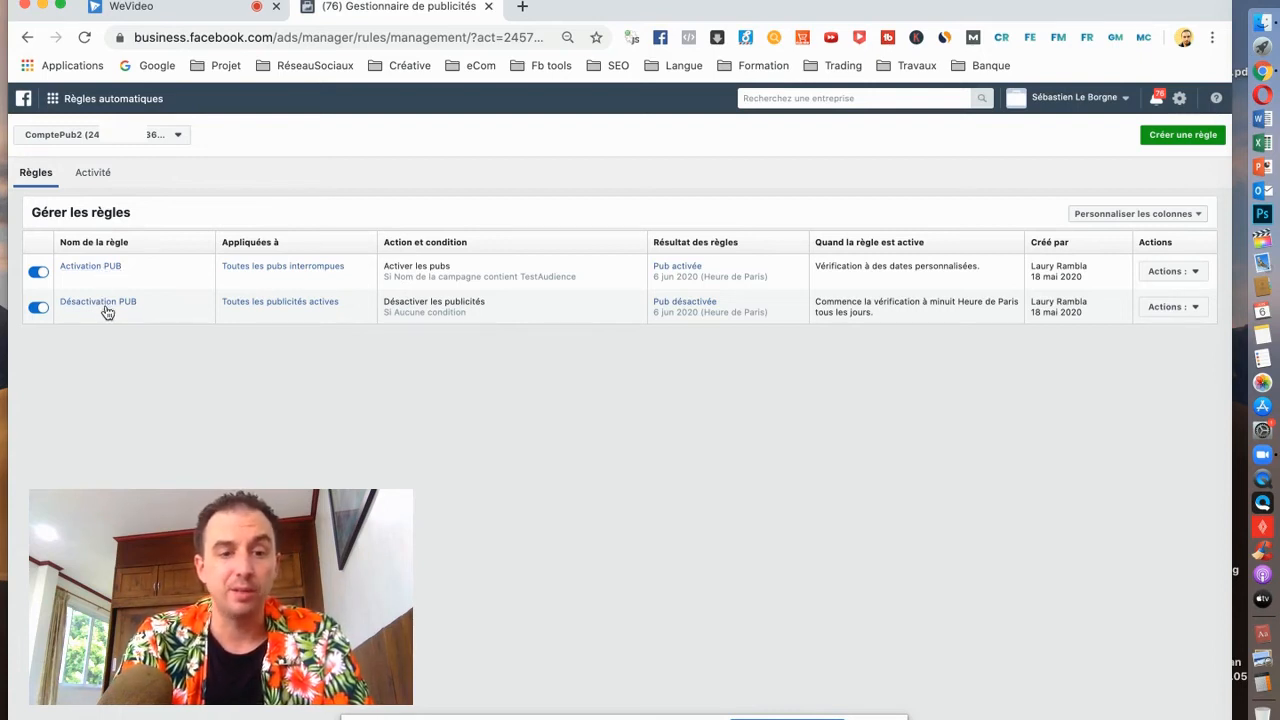
# - Open the Désactivation PUB rule for editing and set its action to Désactiver les publicités
pyautogui.click(100, 303)
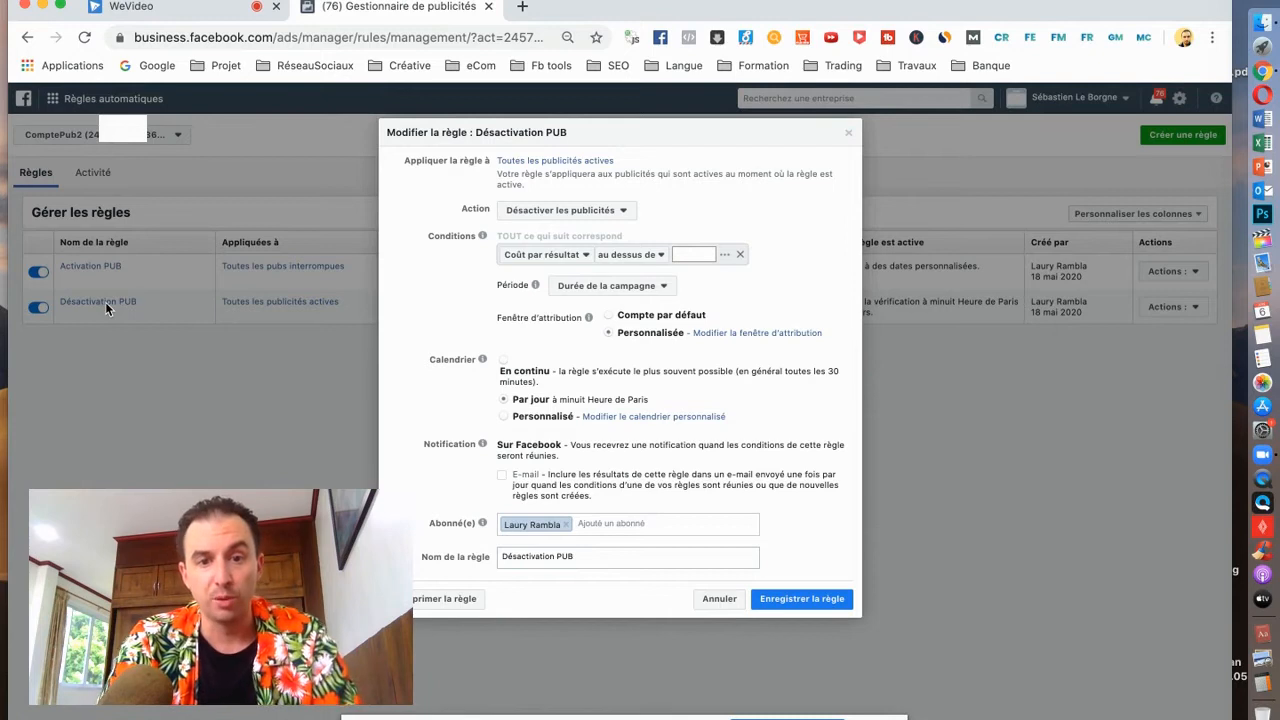
pyautogui.click(623, 211)
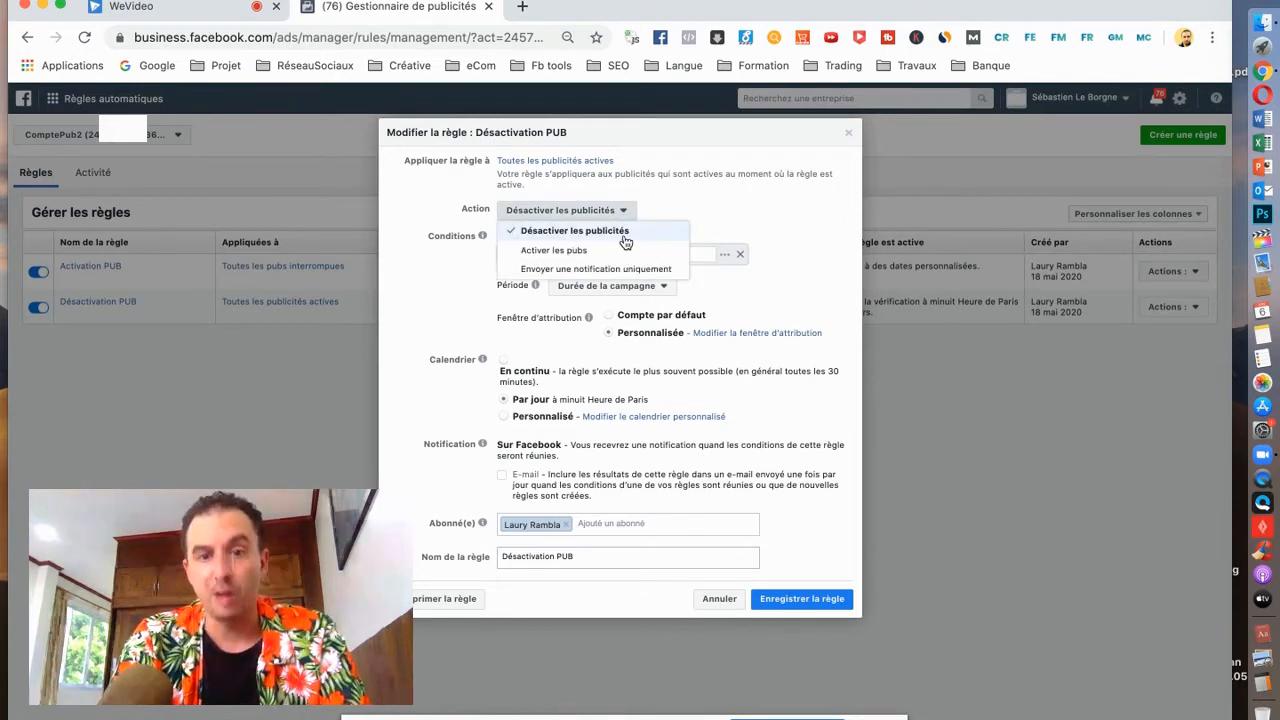
pyautogui.click(623, 236)
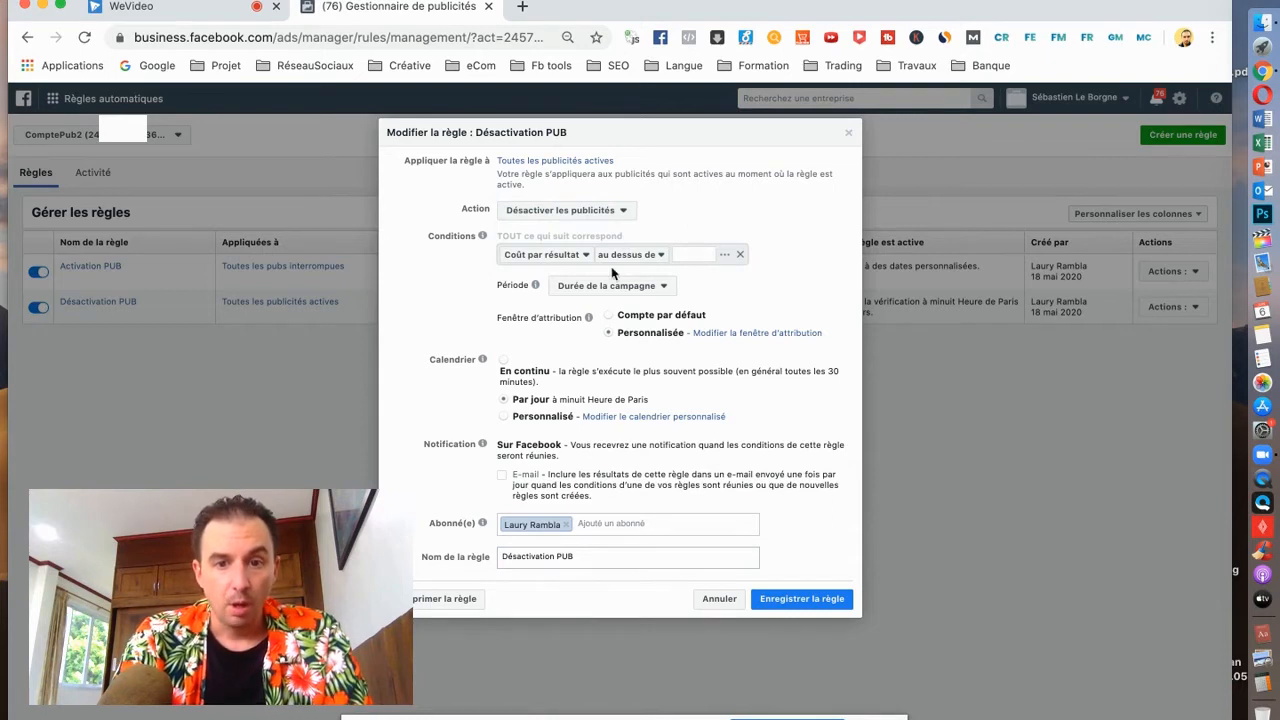
# - Add the condition Nom de la campagne contient testaudience to the Désactivation PUB rule
pyautogui.click(585, 258)
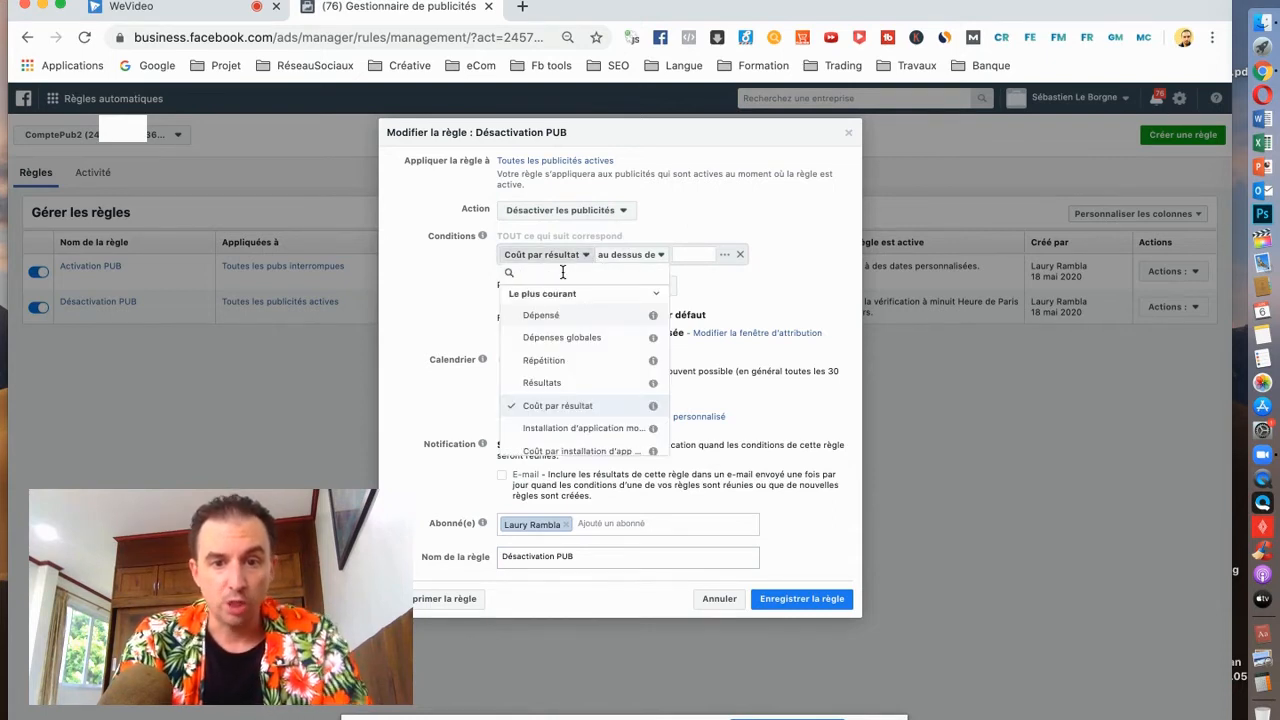
pyautogui.write('nom')
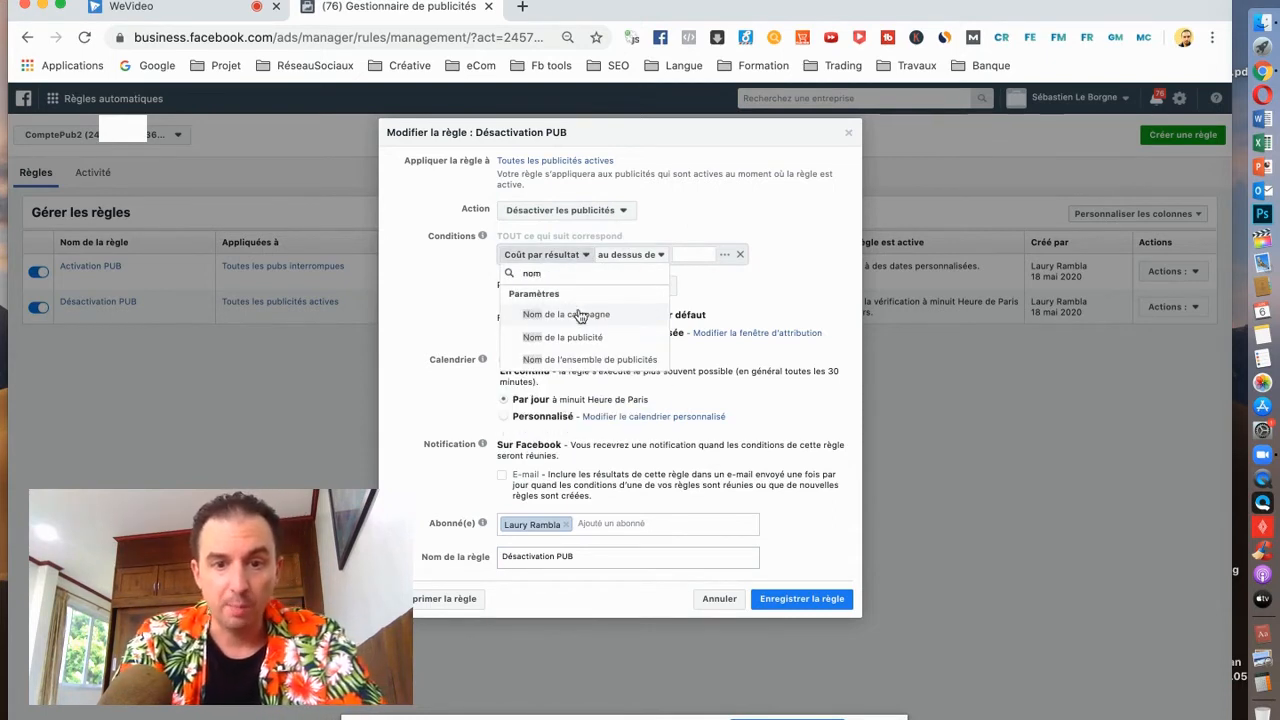
pyautogui.click(585, 314)
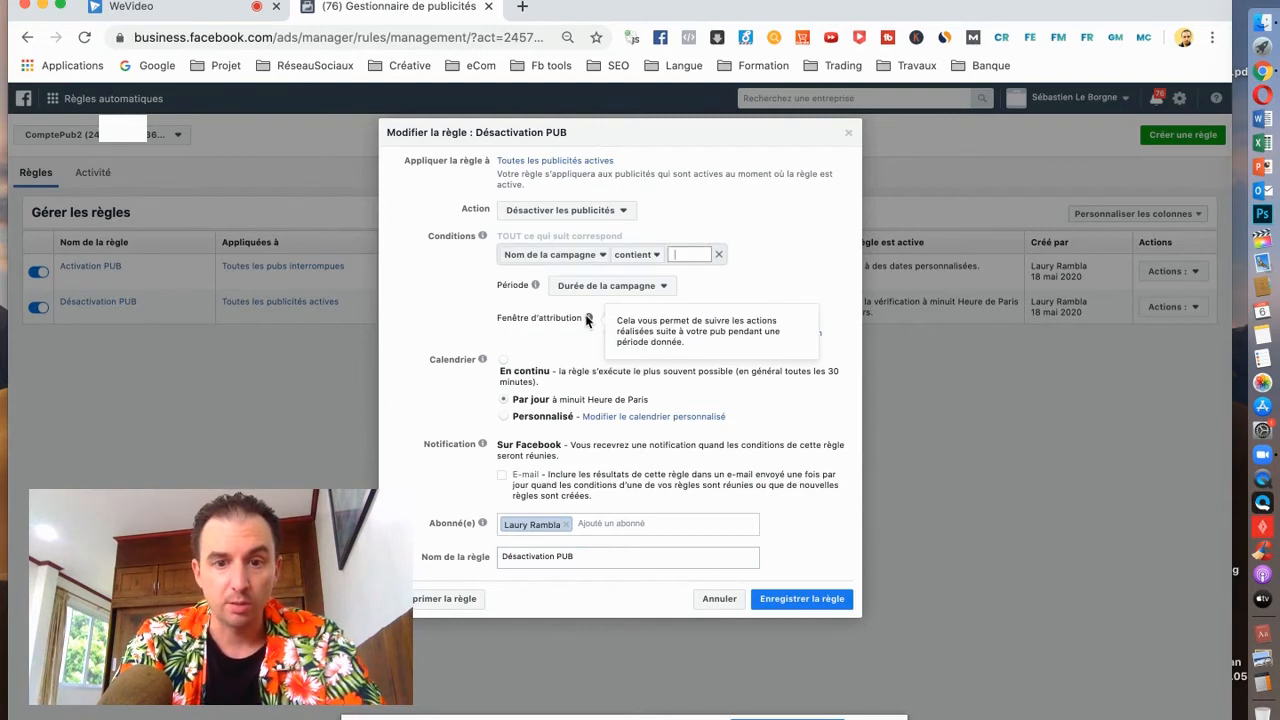
pyautogui.click(684, 254)
pyautogui.write('testaudience')
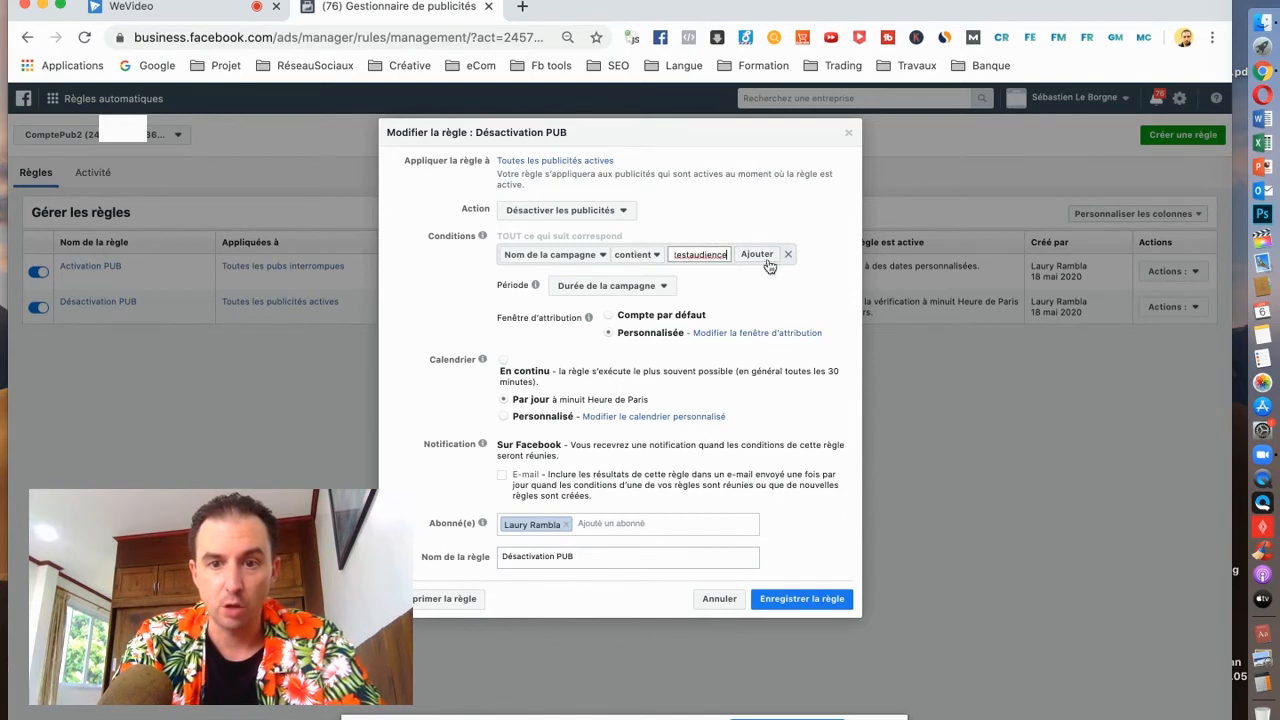
pyautogui.click(765, 258)
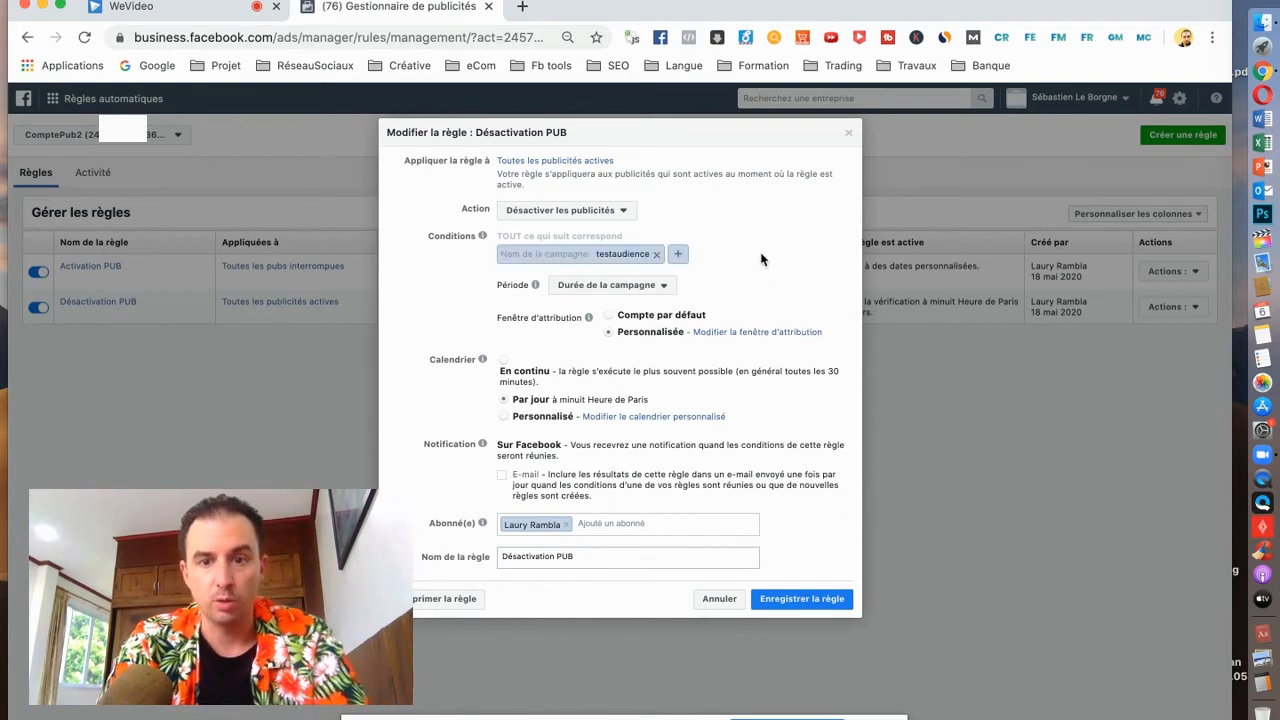
# - Set the Désactivation PUB rule's period to Durée de la campagne and check its Par jour à minuit schedule
pyautogui.click(671, 288)
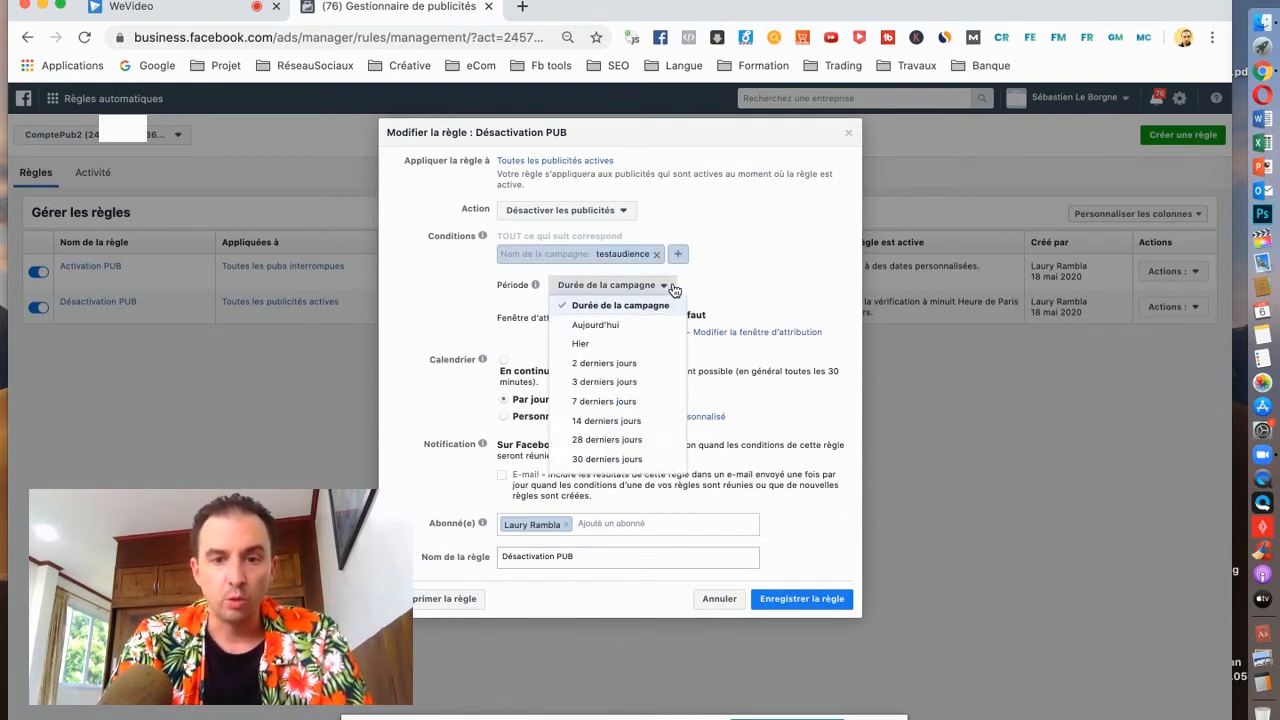
pyautogui.click(652, 306)
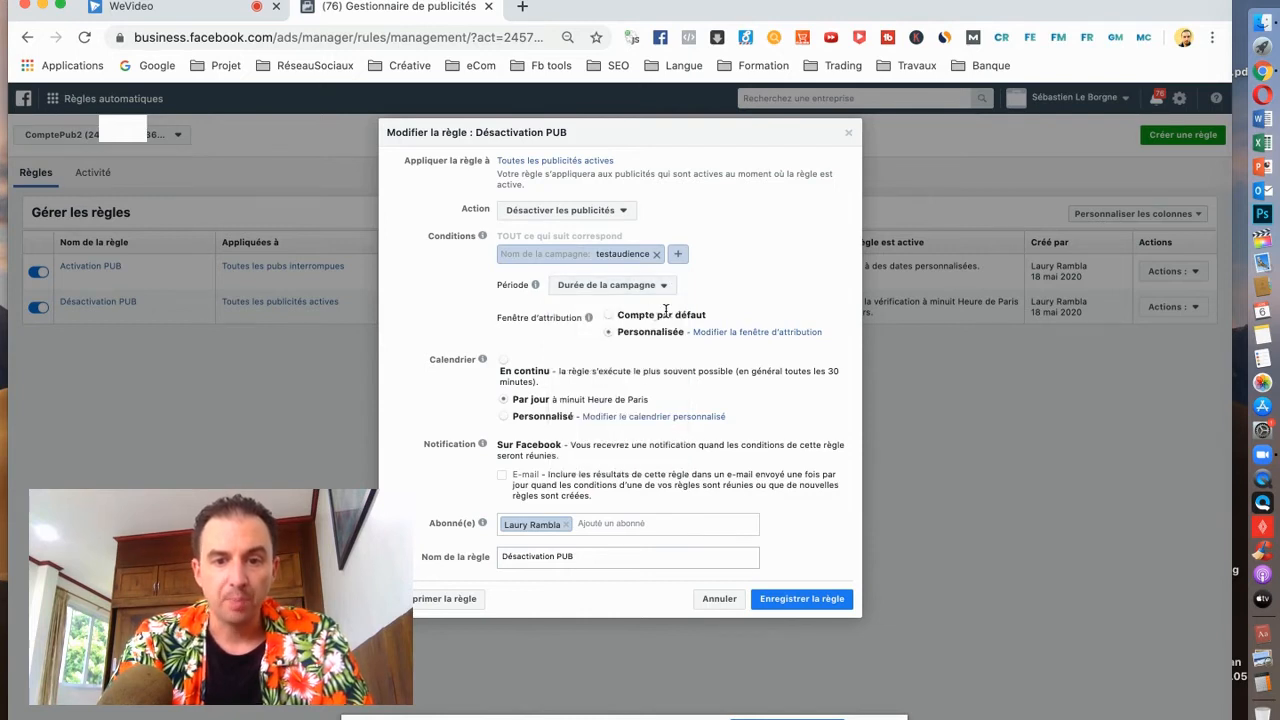
pyautogui.moveTo(482, 361)
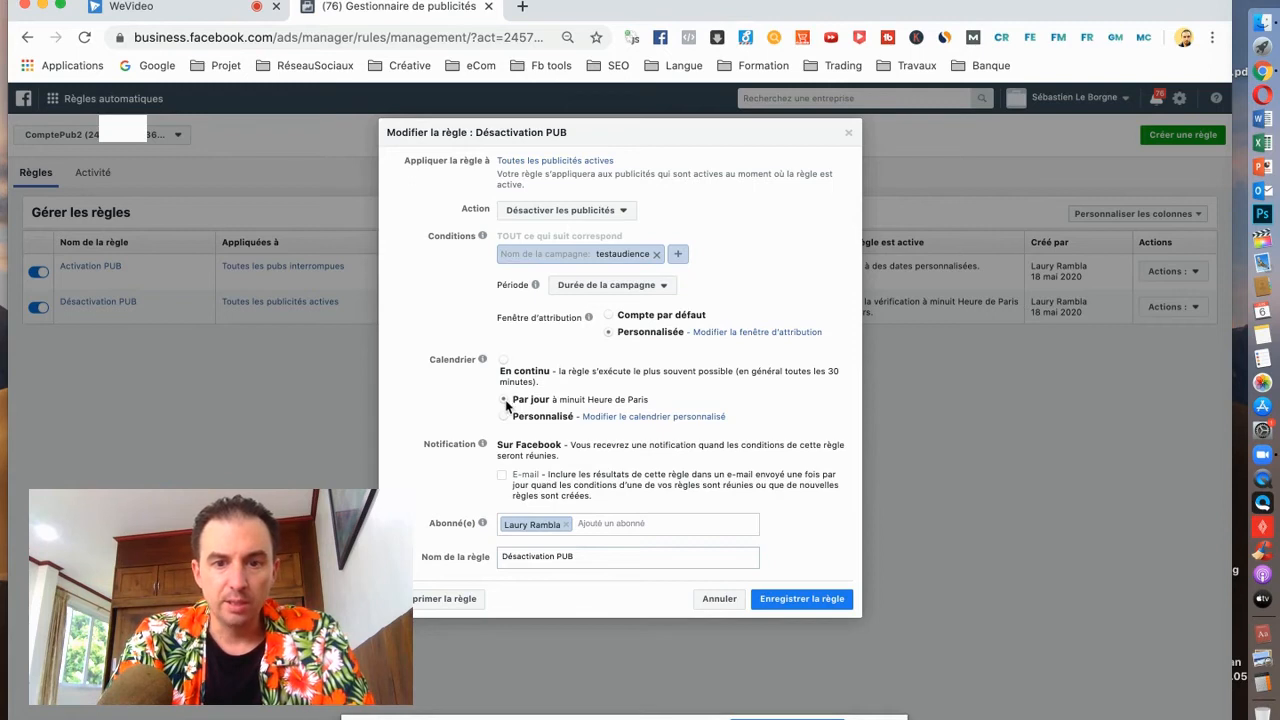
pyautogui.moveTo(510, 400); pyautogui.dragTo(658, 404)
pyautogui.click(658, 404)
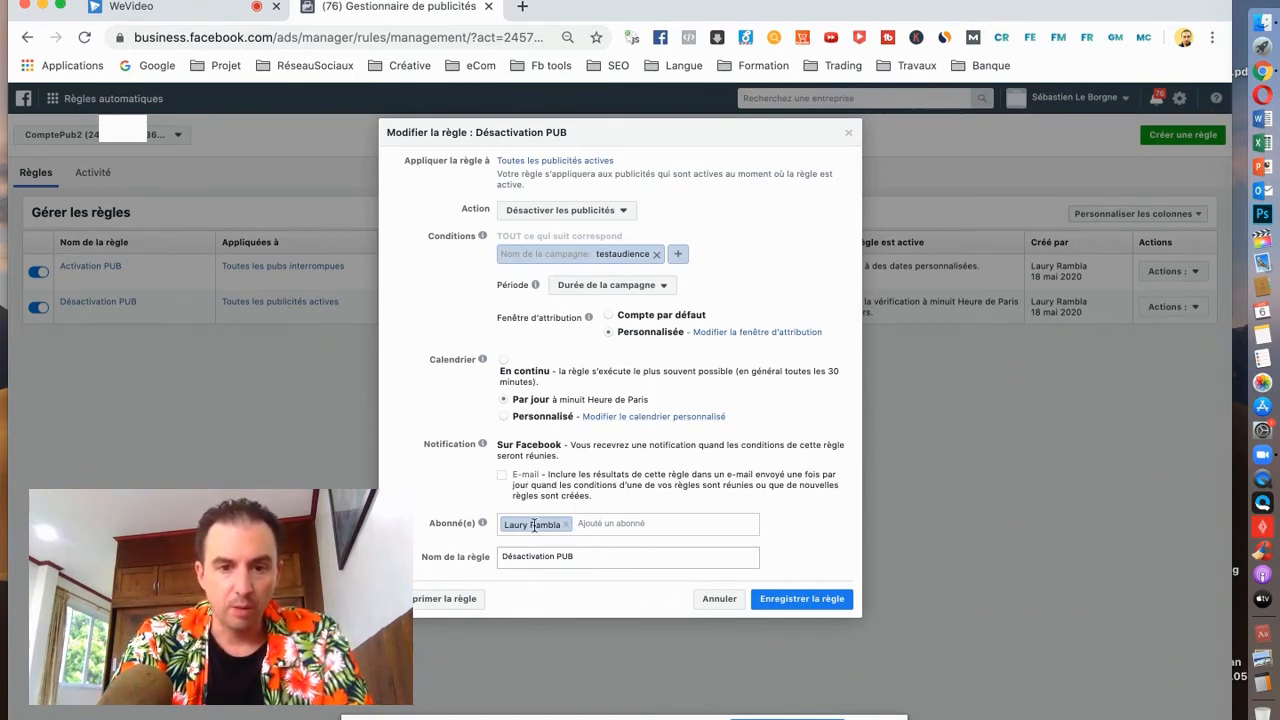
# - Check the rule name Désactivation PUB and save the rule
pyautogui.doubleClick(600, 559)
pyautogui.moveTo(422, 558); pyautogui.dragTo(485, 556)
pyautogui.tripleClick(605, 559)
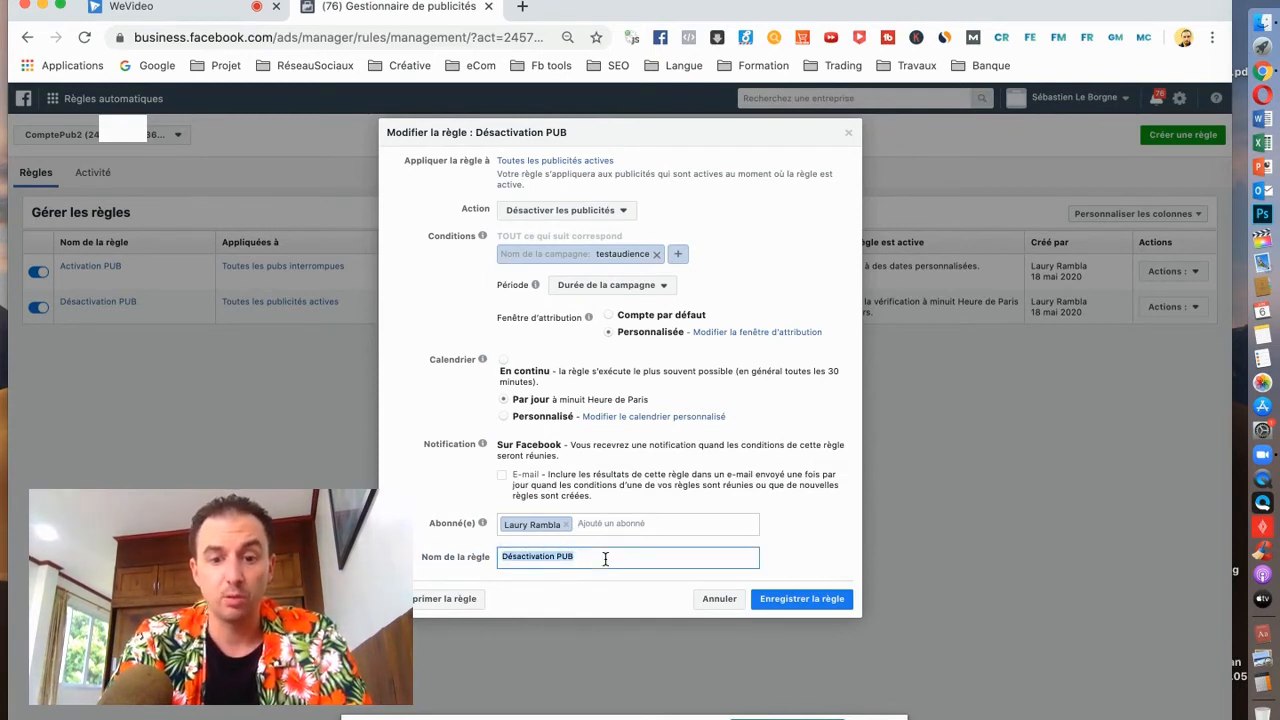
pyautogui.click(796, 600)
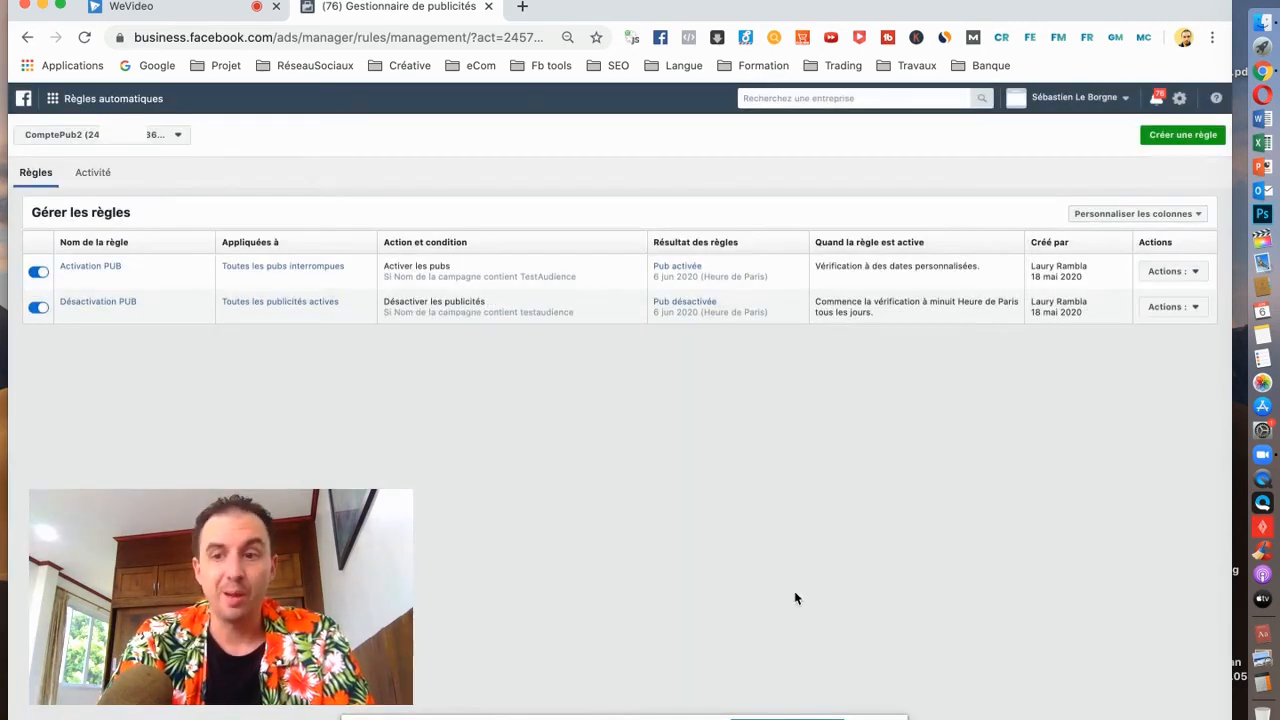
pyautogui.click(1197, 275)
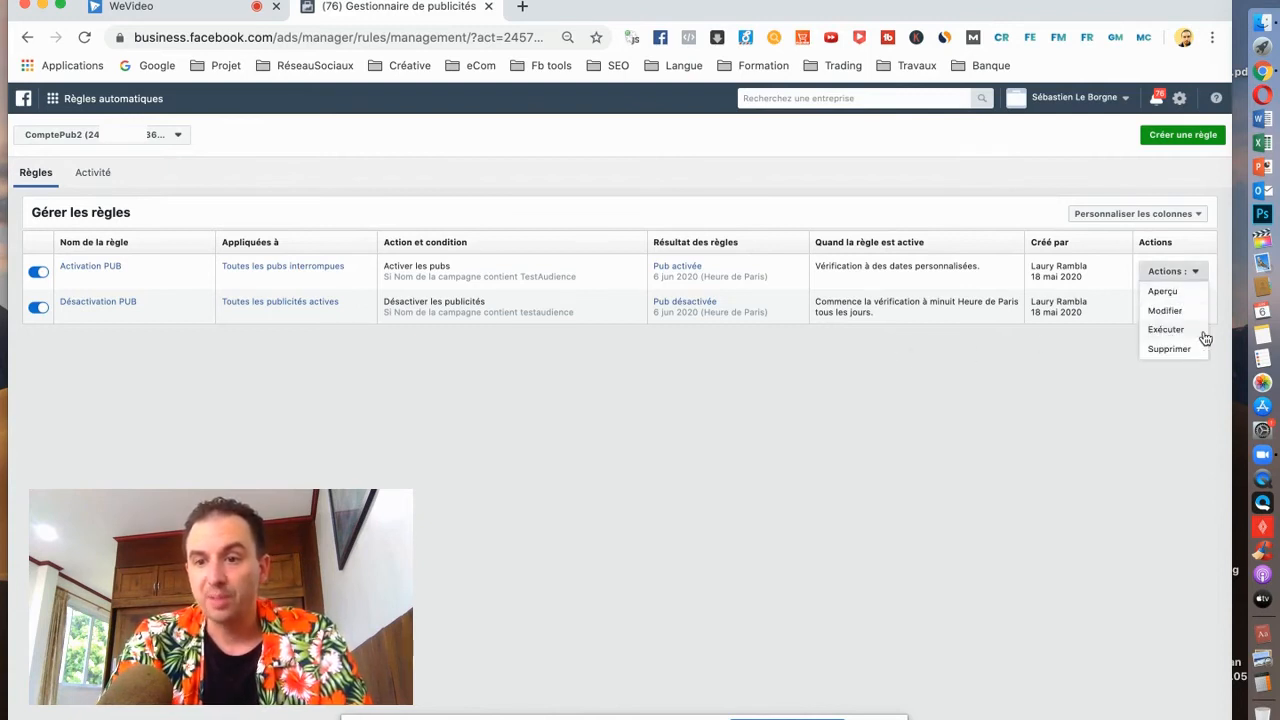
pyautogui.click(1068, 371)
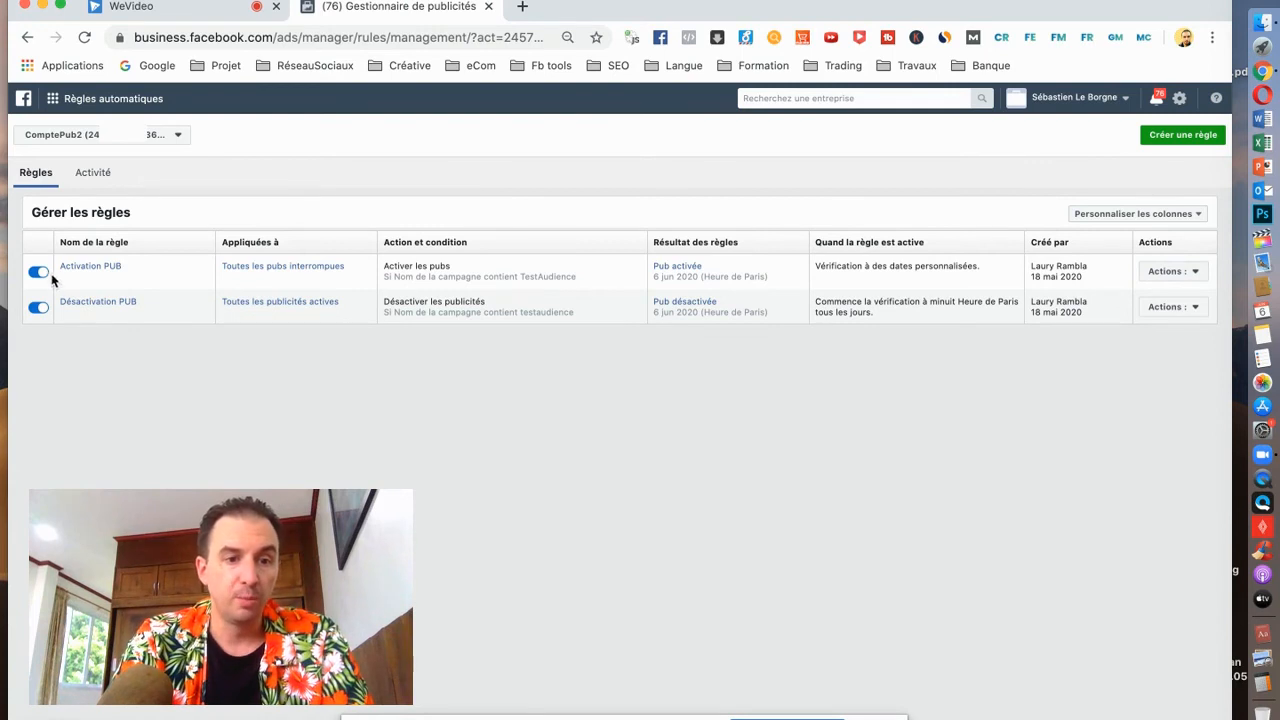